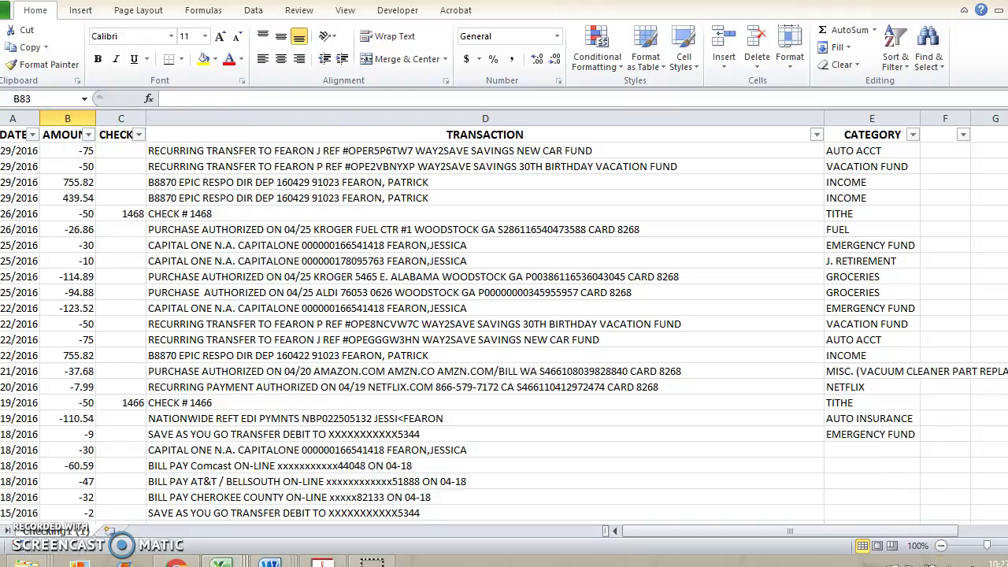
pyautogui.click(1, 150)
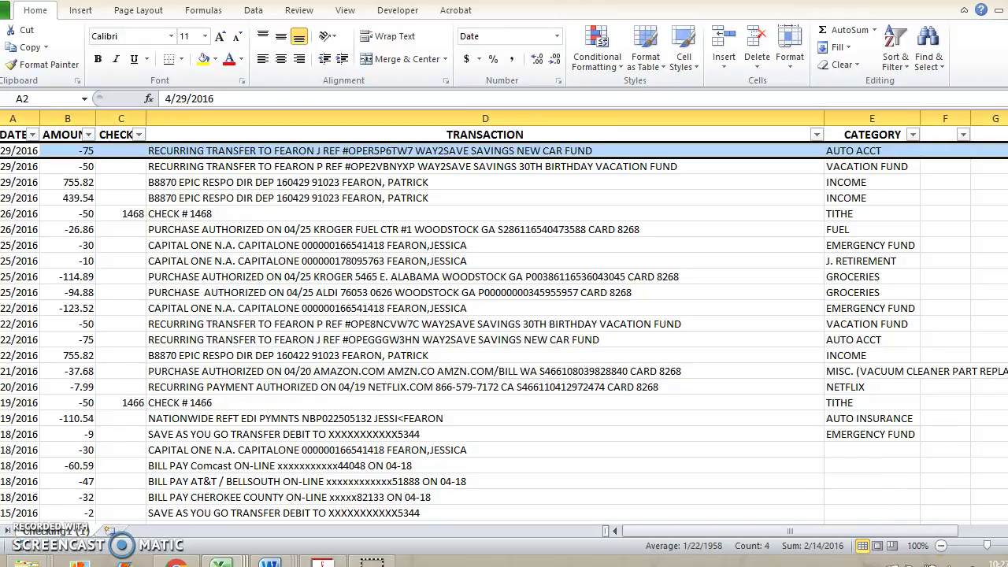
pyautogui.rightClick(4, 151)
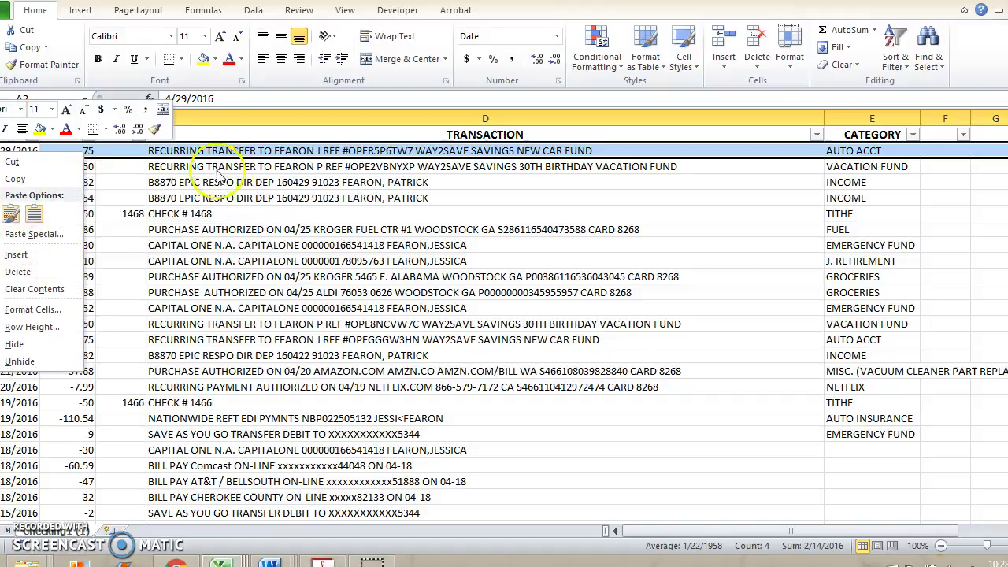
pyautogui.press('Escape')
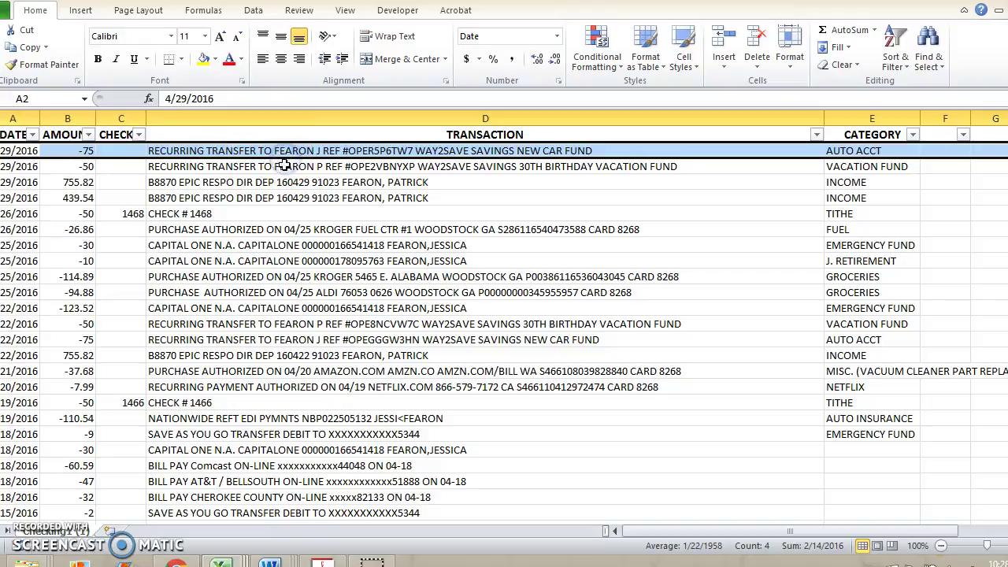
pyautogui.click(284, 166)
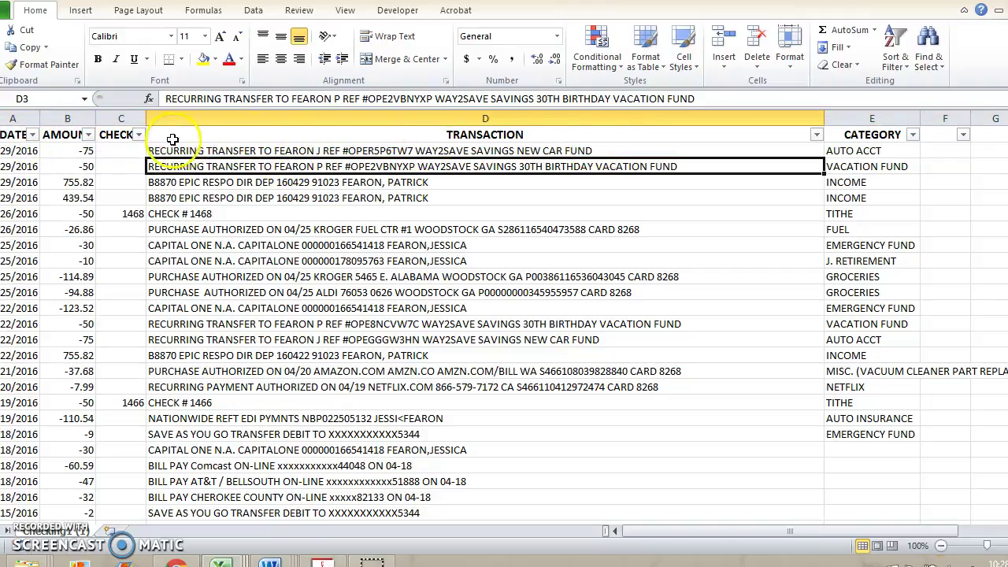
# - Examine the CATEGORY column's sort and filter options, the Filter command and the header row it applies to
pyautogui.click(911, 136)
pyautogui.moveTo(830, 193)
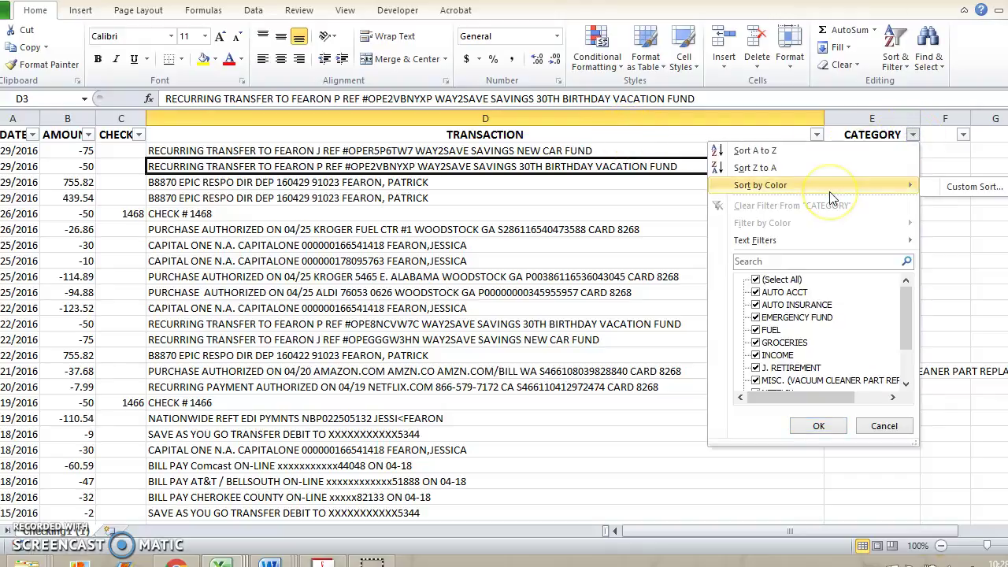
pyautogui.moveTo(822, 241)
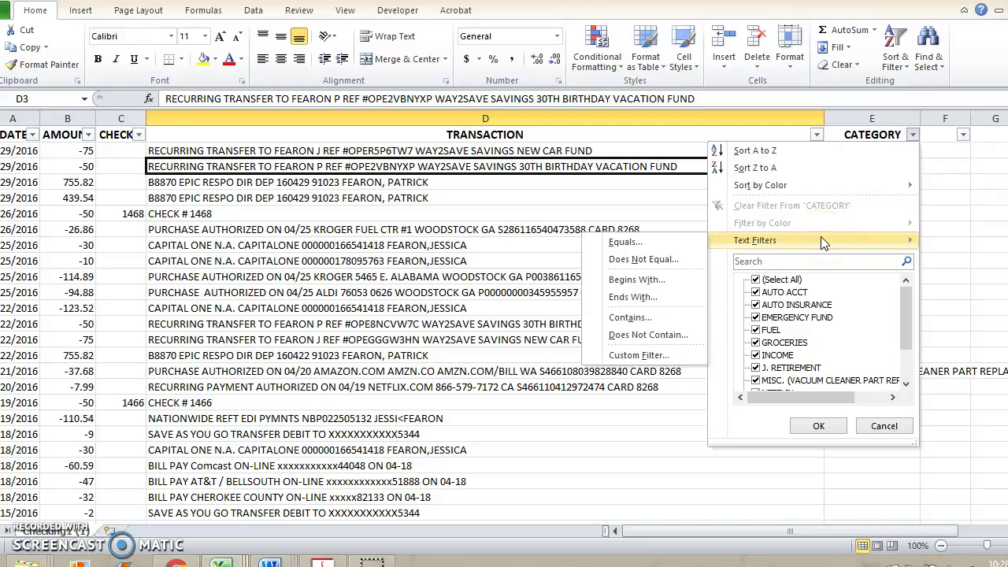
pyautogui.click(622, 189)
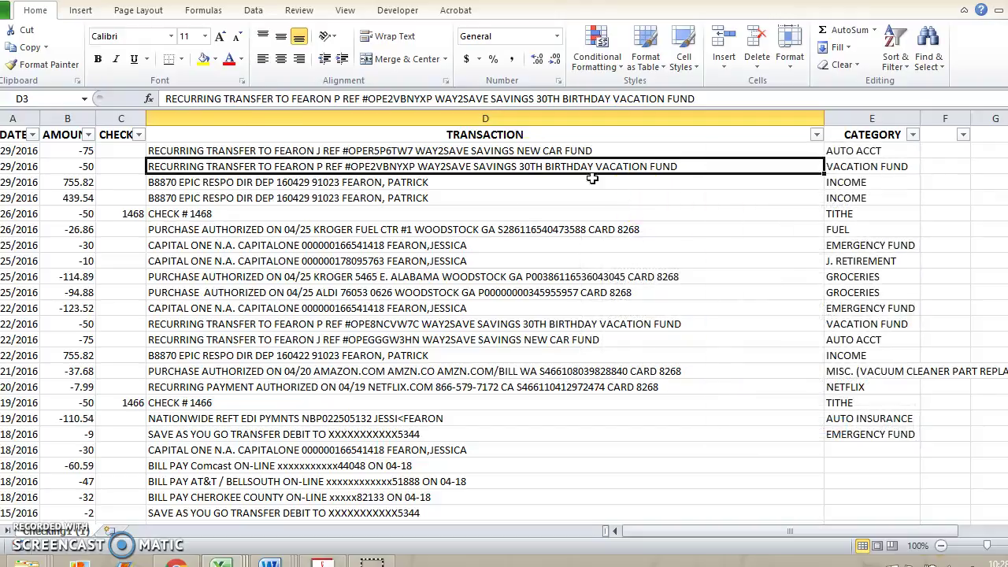
pyautogui.click(294, 11)
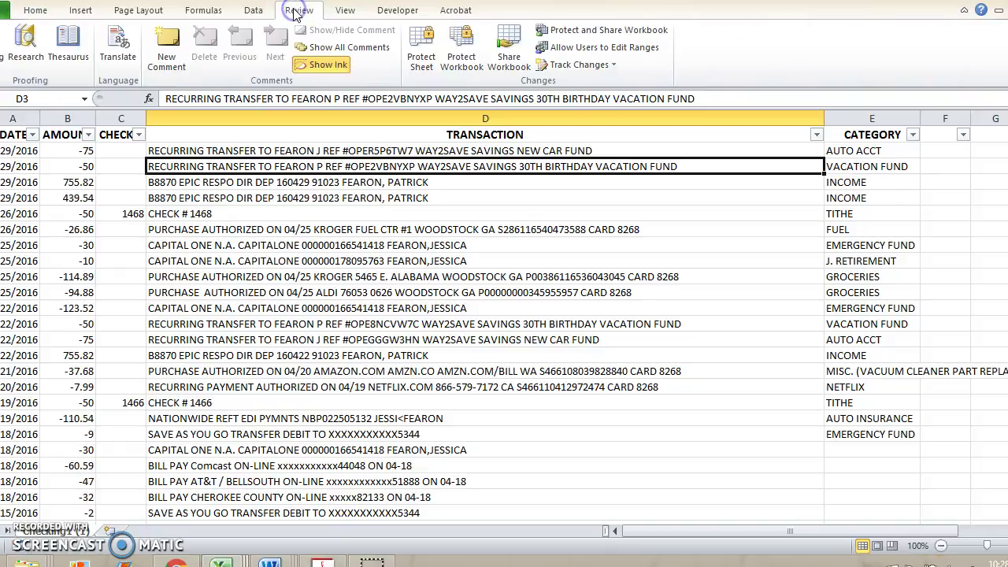
pyautogui.click(253, 10)
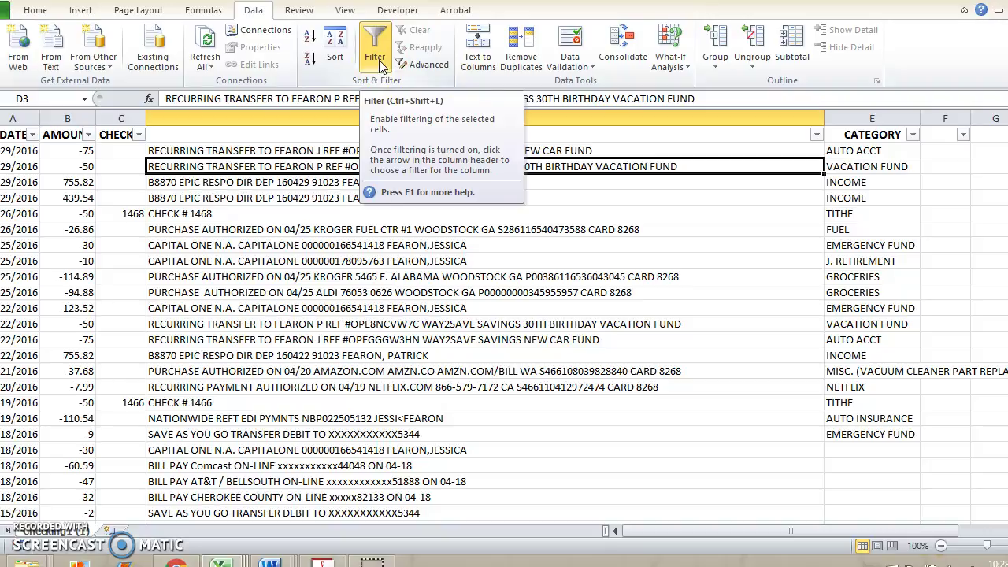
pyautogui.click(137, 149)
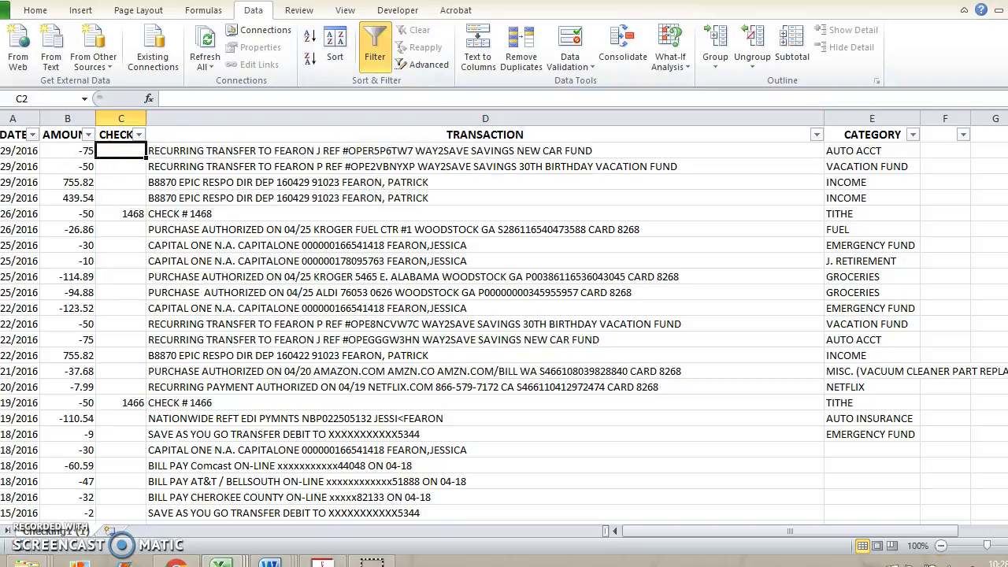
pyautogui.click(0, 135)
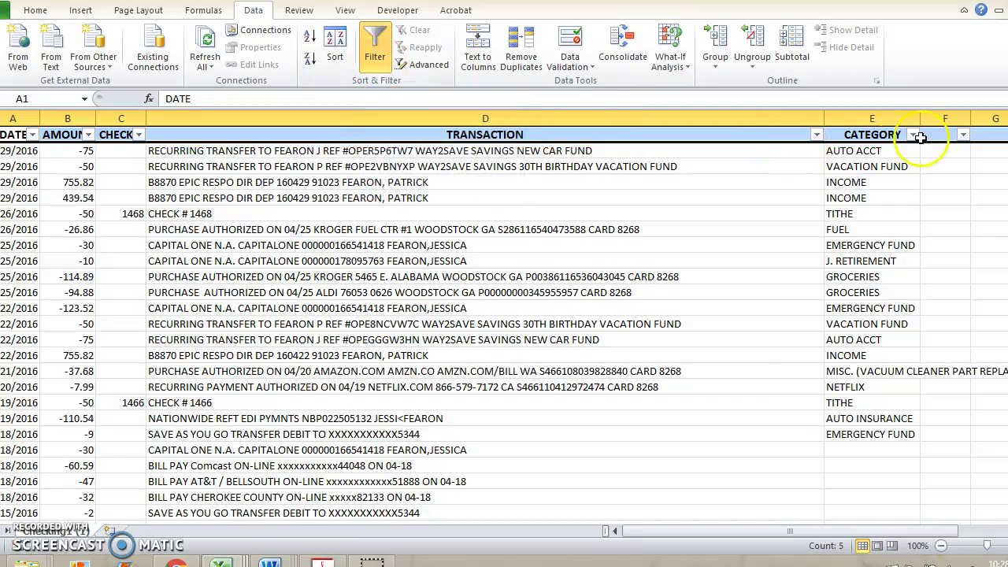
pyautogui.click(906, 165)
pyautogui.click(914, 135)
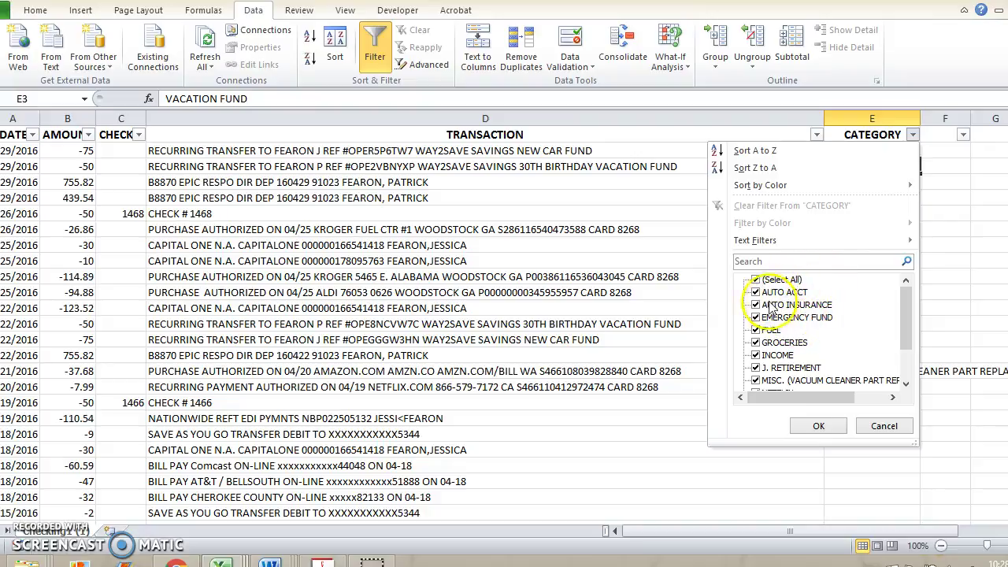
pyautogui.click(885, 426)
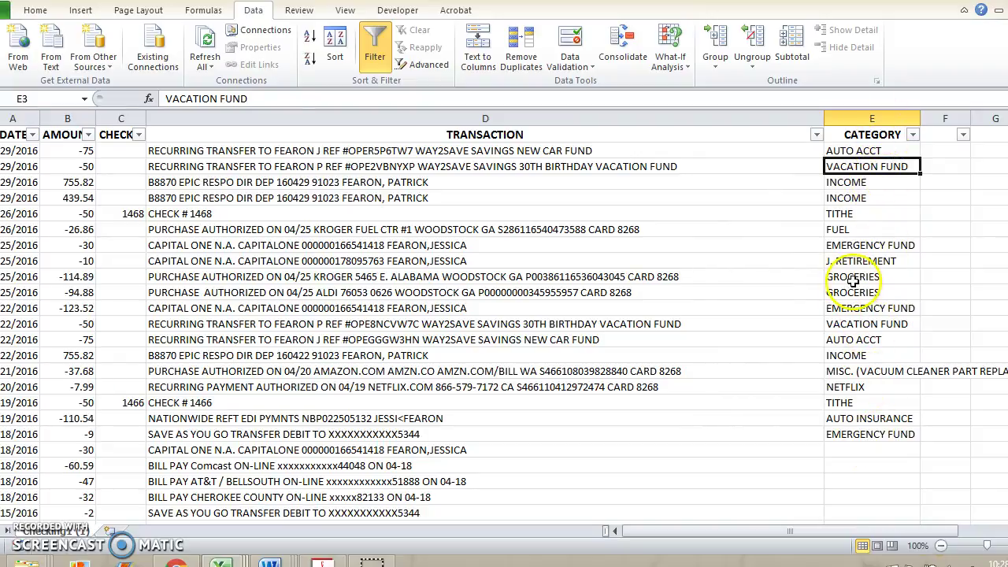
# - Examine the categories assigned to individual transactions, including the full text of the MISC. entry for the Amazon purchase
pyautogui.click(528, 218)
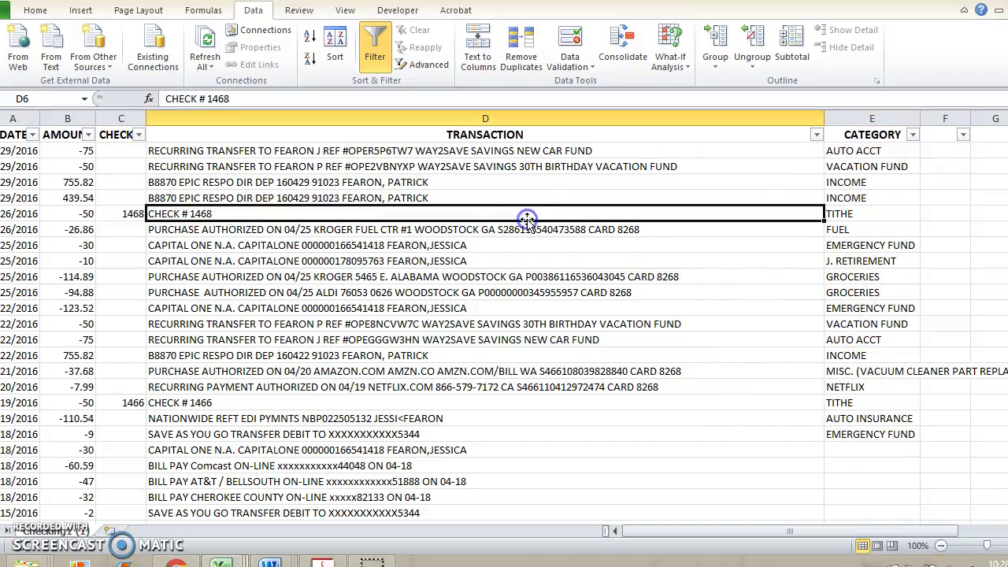
pyautogui.click(457, 168)
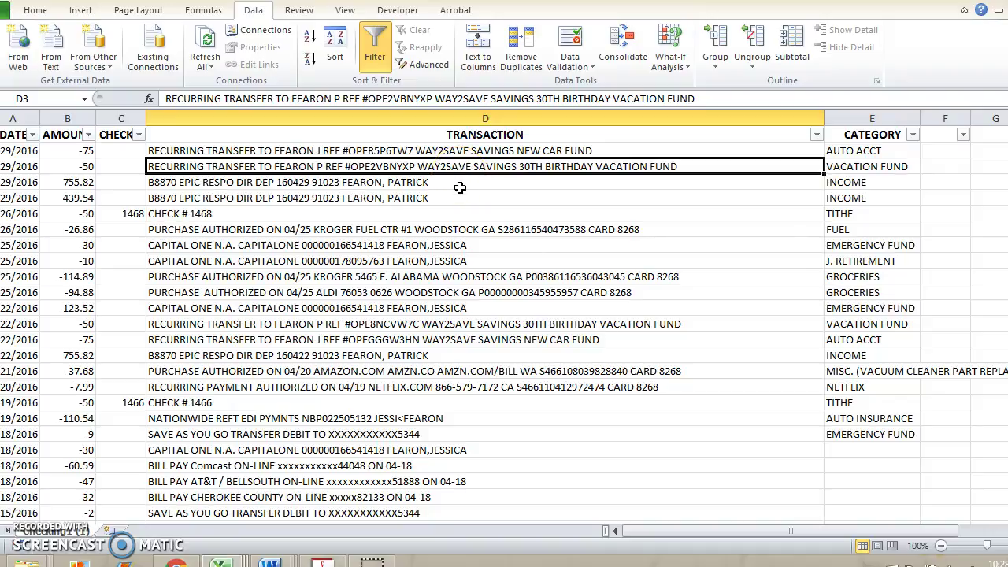
pyautogui.click(459, 185)
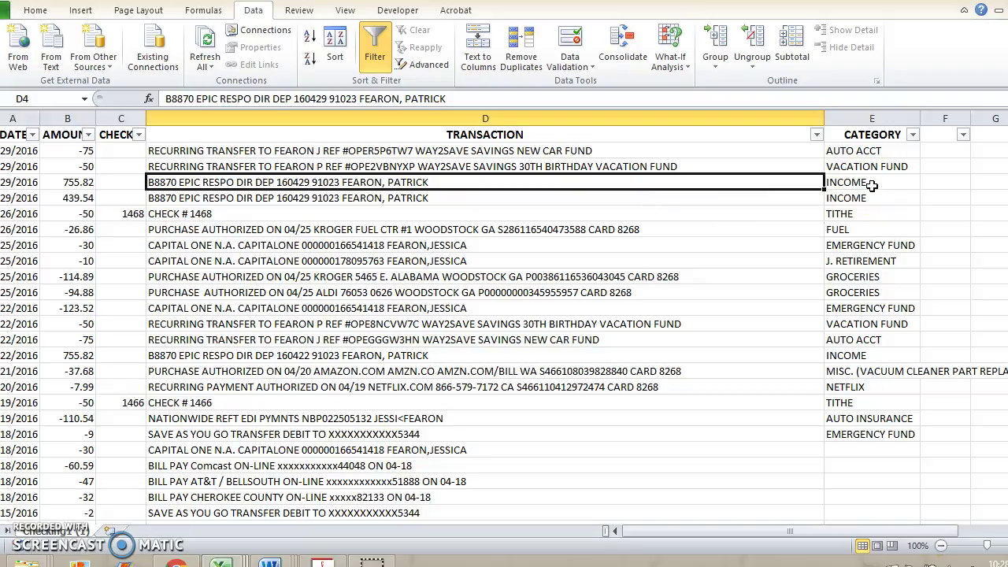
pyautogui.click(791, 233)
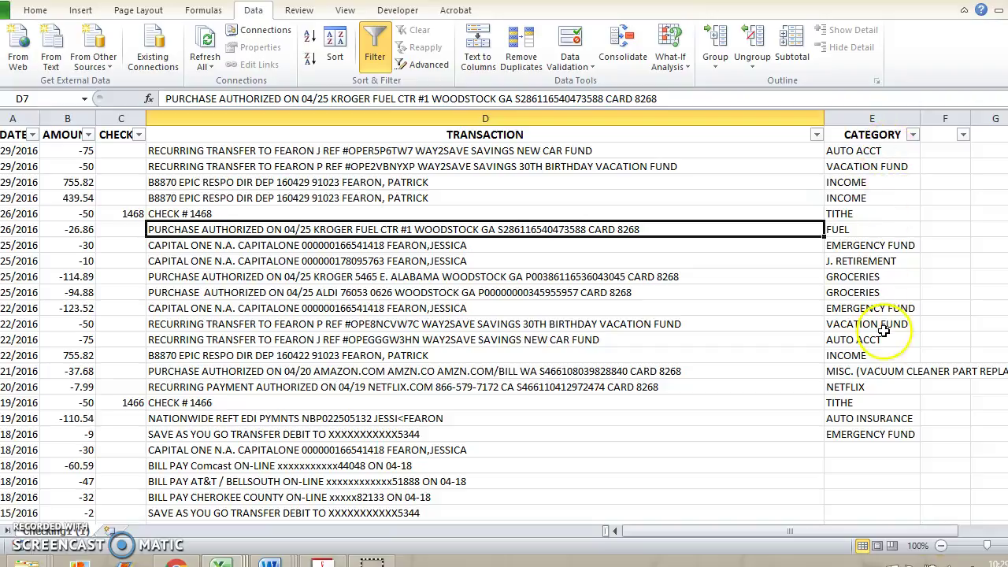
pyautogui.click(881, 376)
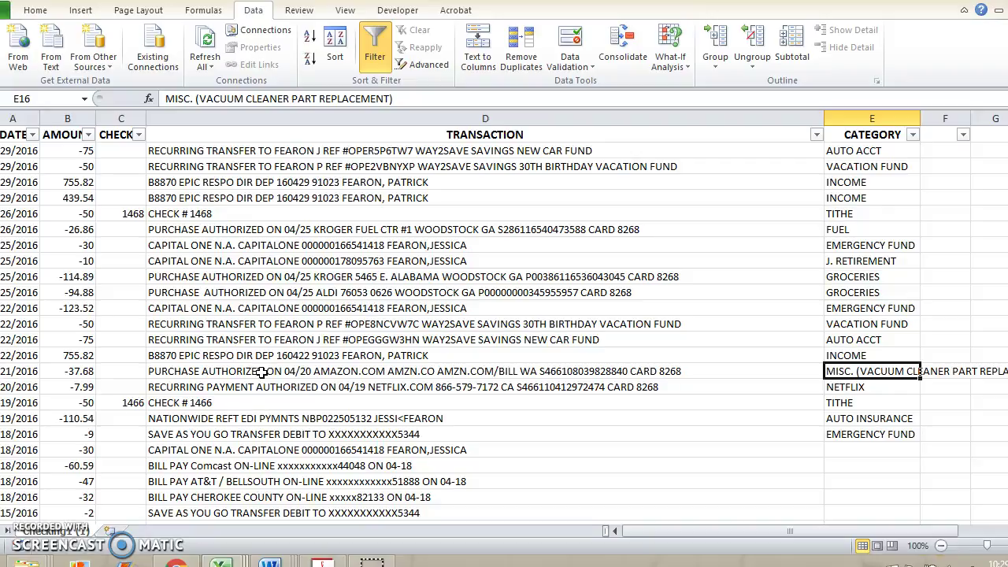
pyautogui.click(871, 372)
pyautogui.click(384, 95)
# - Filter the CATEGORY column so that only EMERGENCY FUND transactions are shown
pyautogui.click(895, 163)
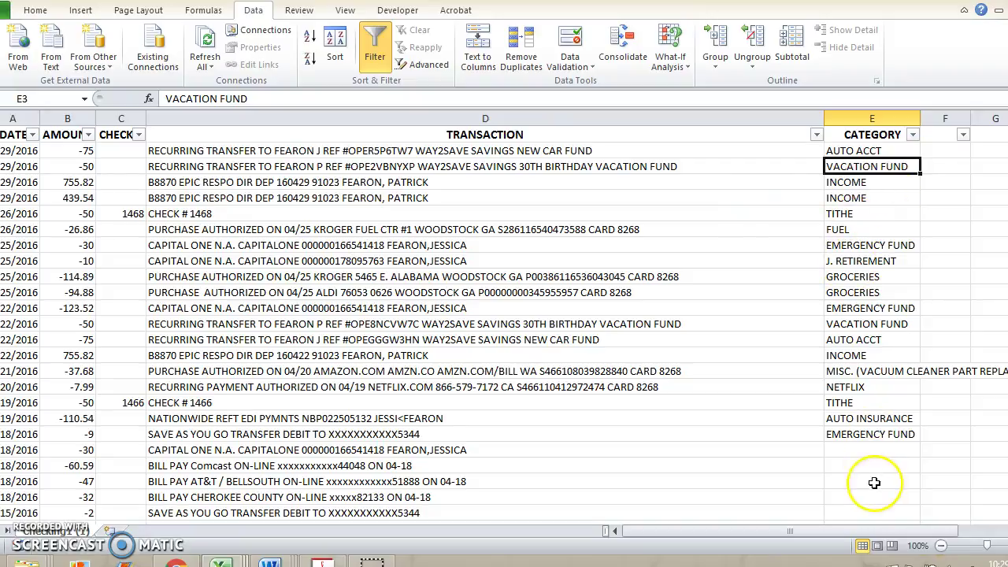
pyautogui.click(913, 137)
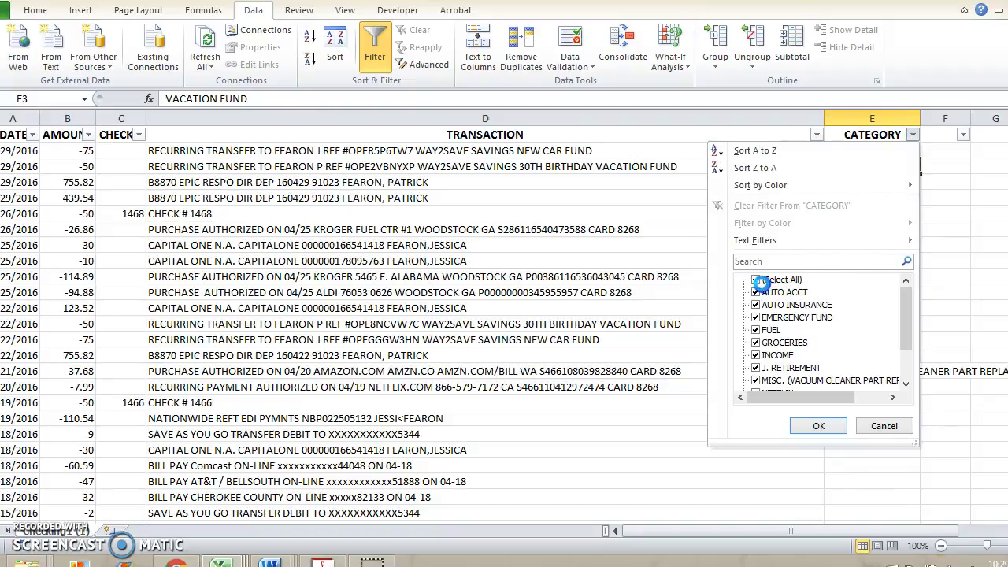
pyautogui.click(756, 281)
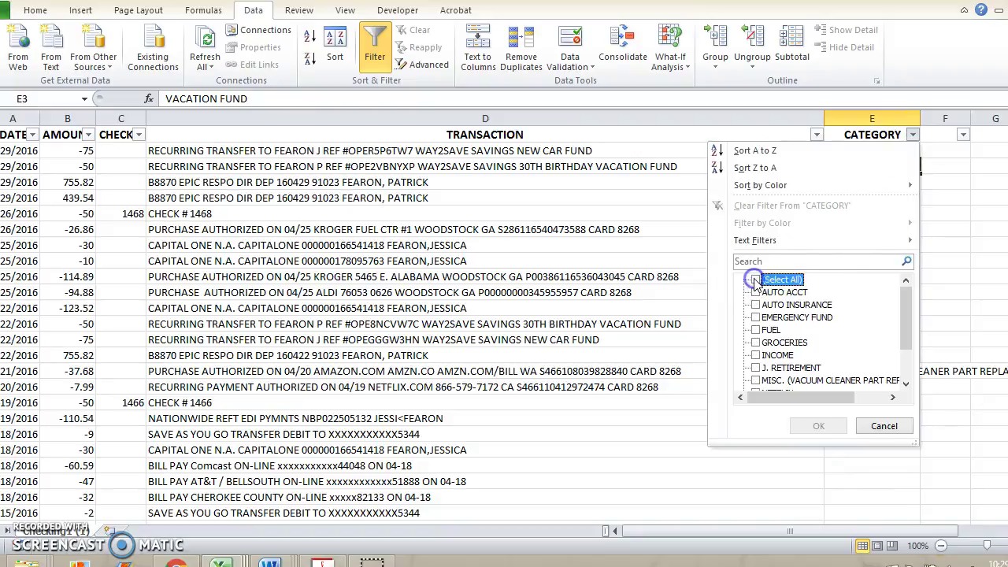
pyautogui.click(756, 318)
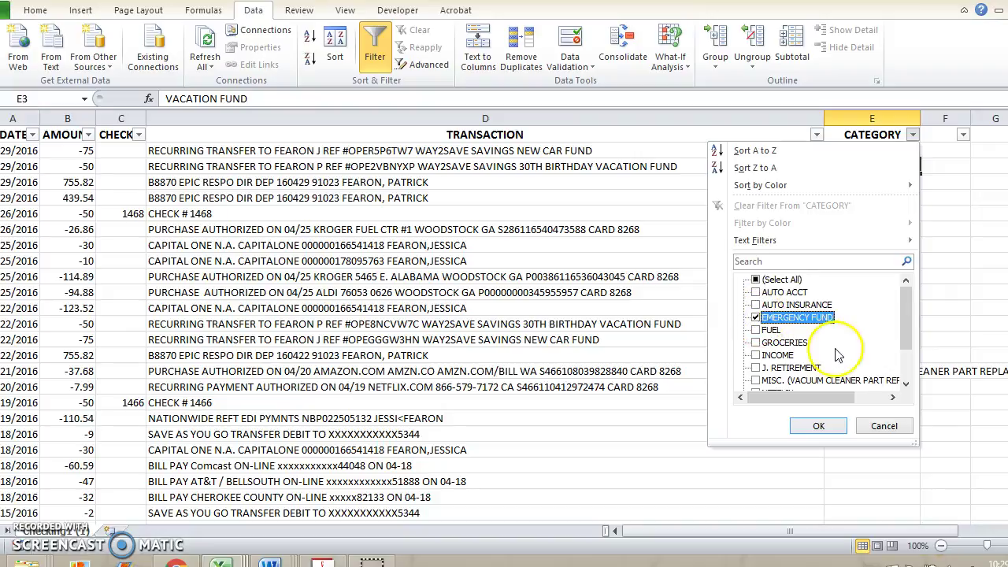
pyautogui.click(819, 426)
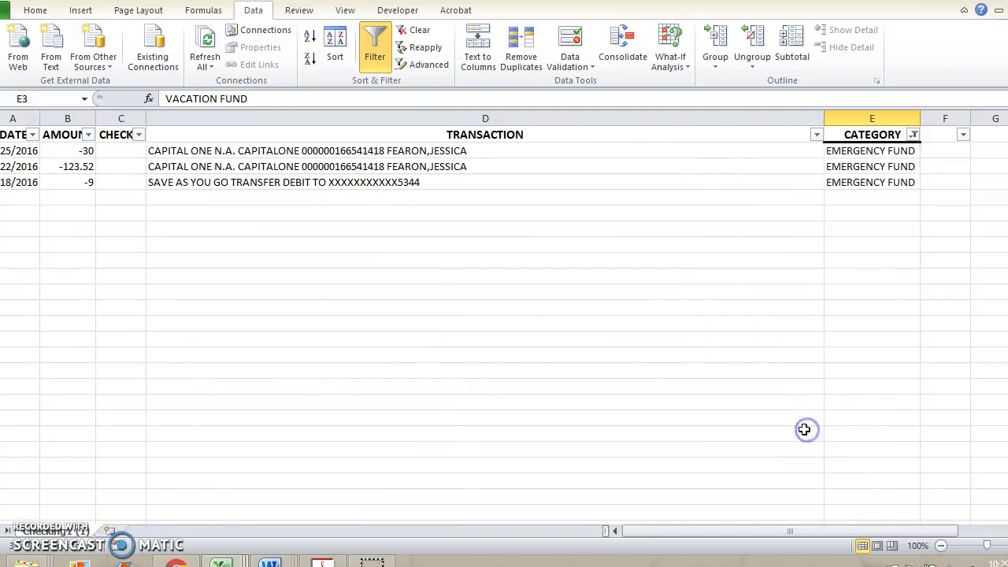
# - Total the filtered amounts with AutoSum in cell B83, using =SUBTOTAL(9,B2:B82)
pyautogui.click(73, 197)
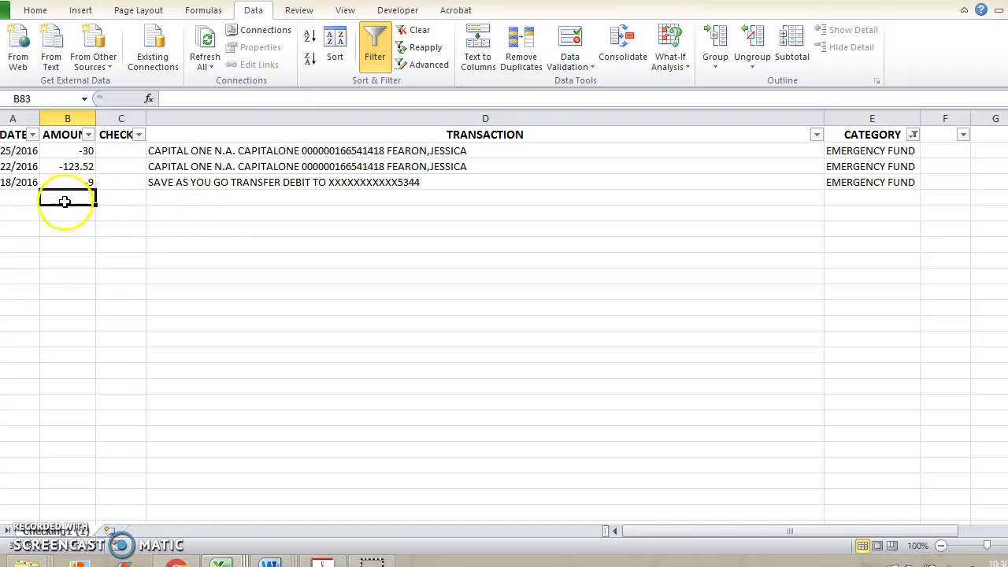
pyautogui.click(36, 9)
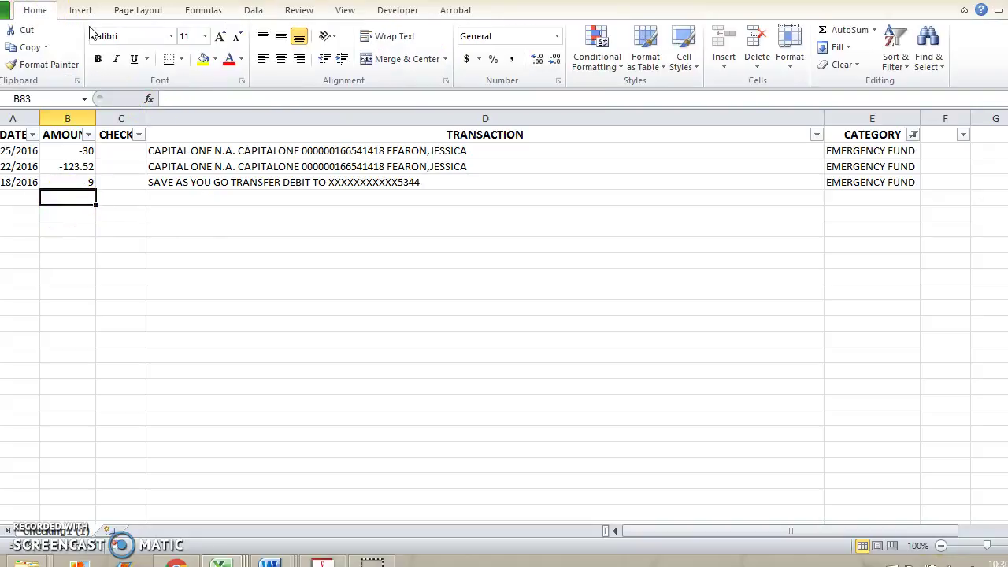
pyautogui.click(850, 32)
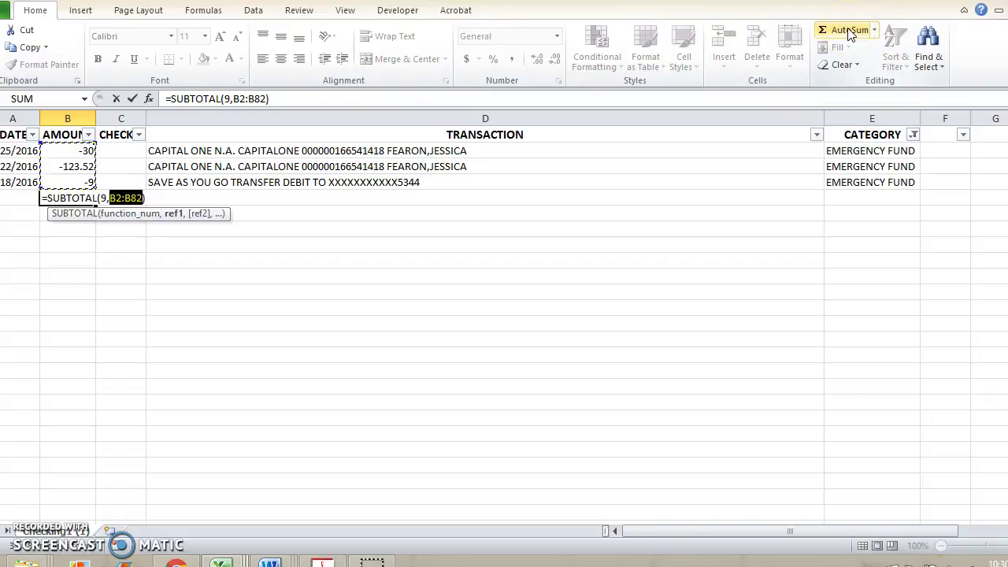
pyautogui.press('Return')
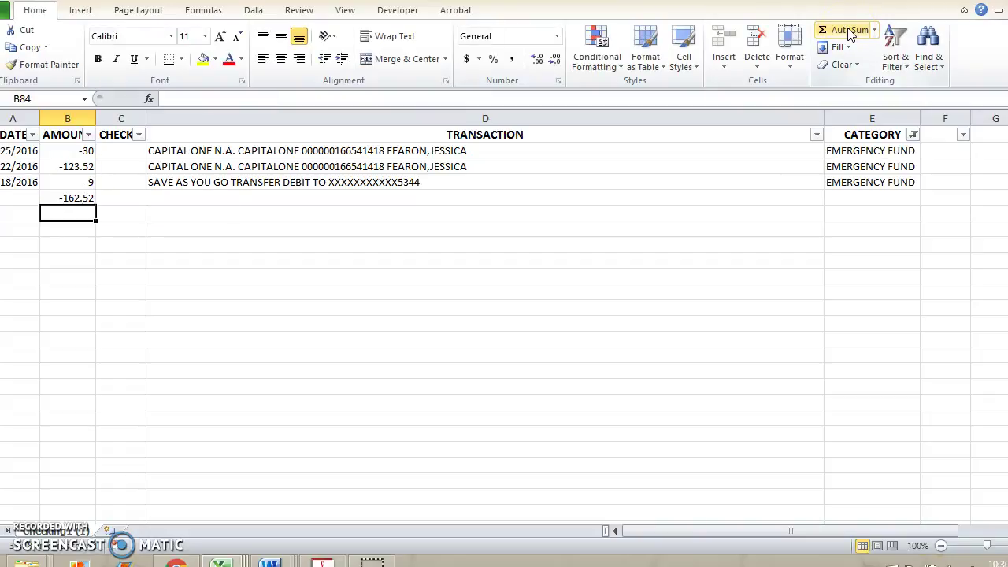
# - Delete the subtotal formula from cell B83 below the filtered amounts
pyautogui.click(74, 197)
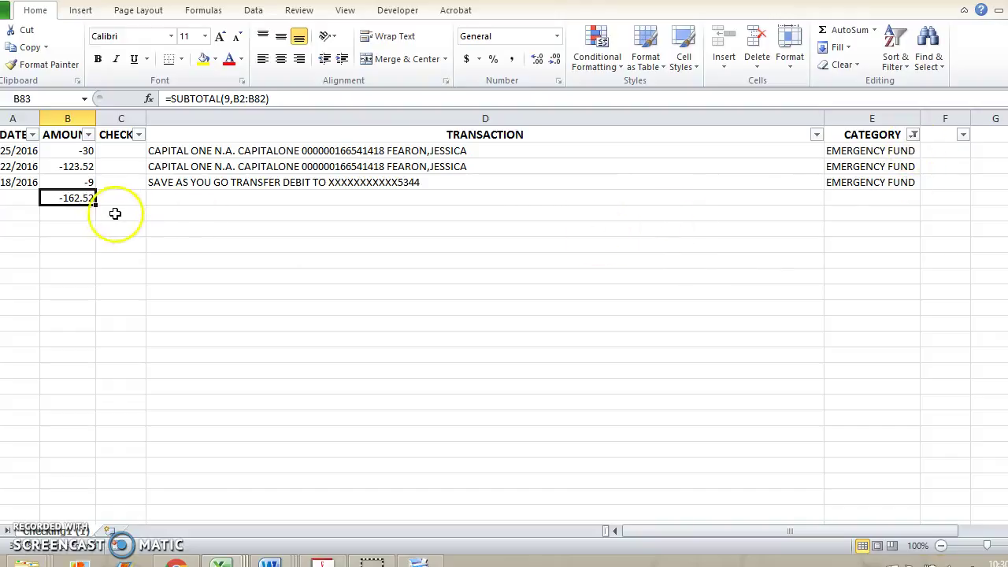
pyautogui.press('Delete')
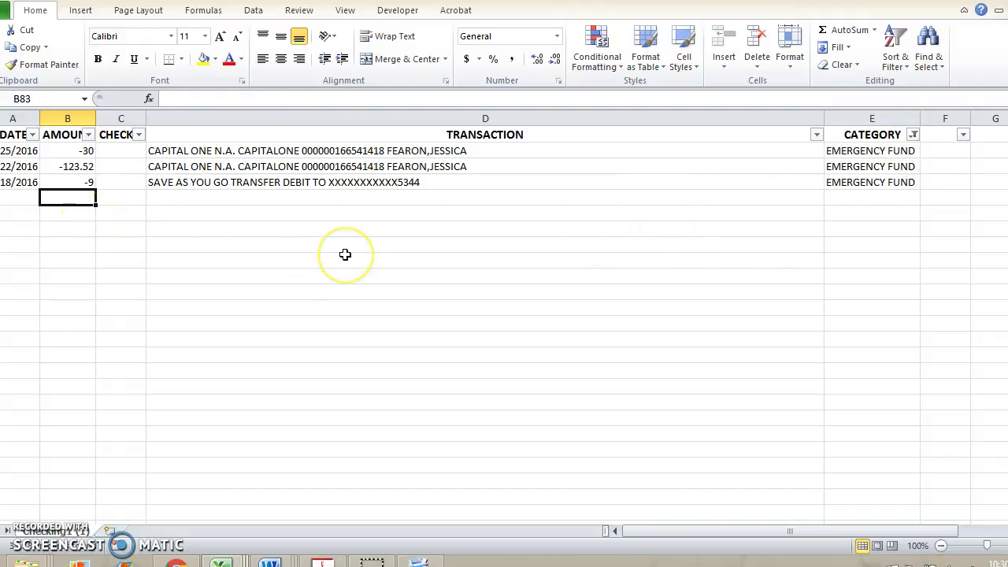